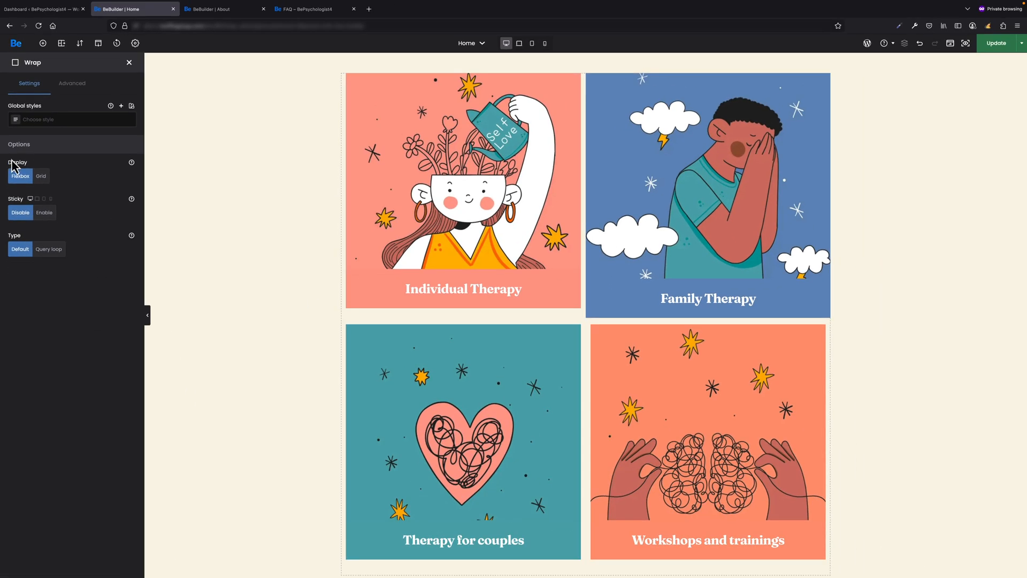
# Set the therapy cards wrap to Grid display, trying 3 and 4 columns before settling on 2
pyautogui.click(42, 177)
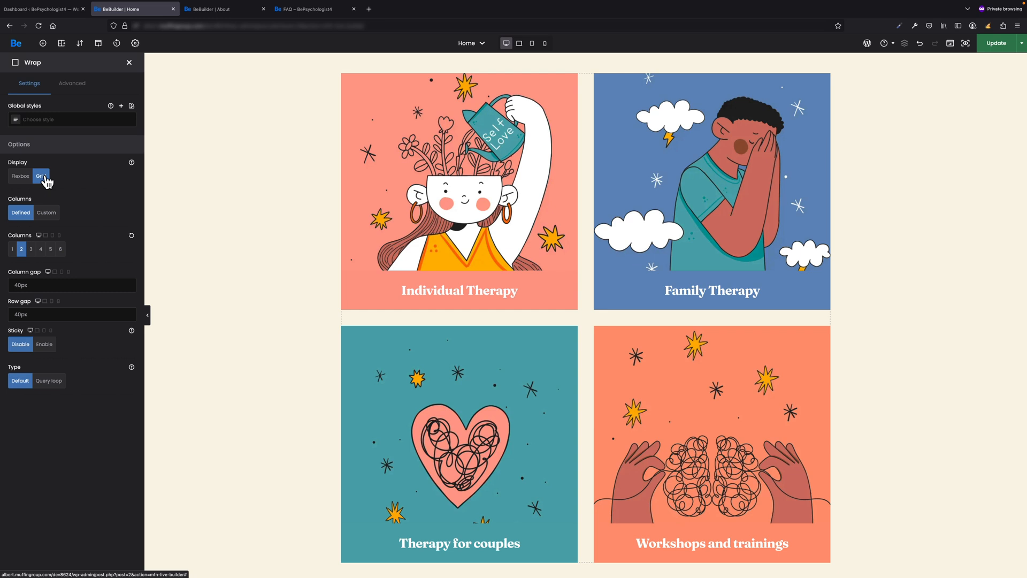
pyautogui.click(32, 250)
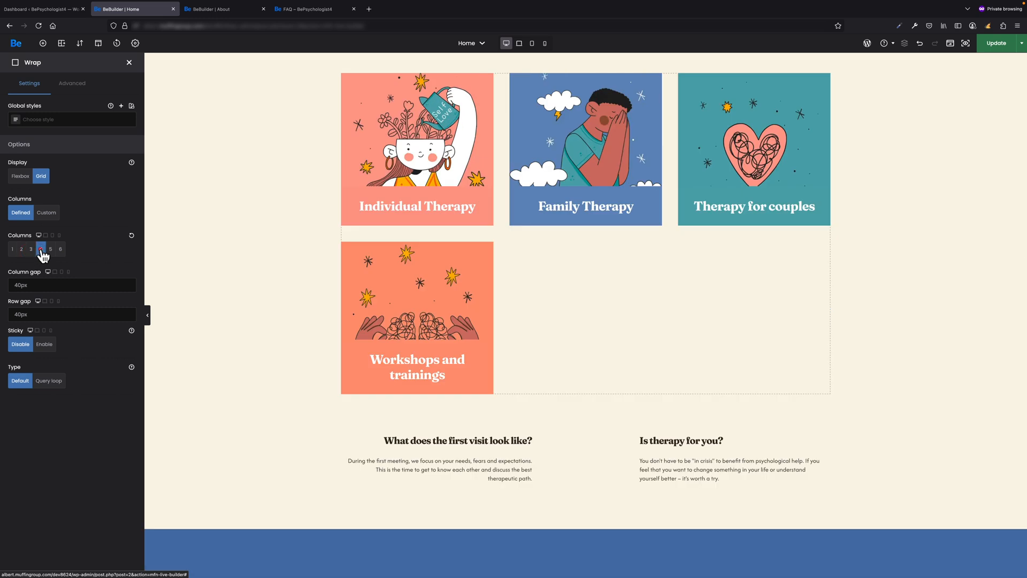
pyautogui.click(41, 249)
pyautogui.click(22, 249)
# Widen the grid's Column gap and Row gap to 80px
pyautogui.click(48, 285)
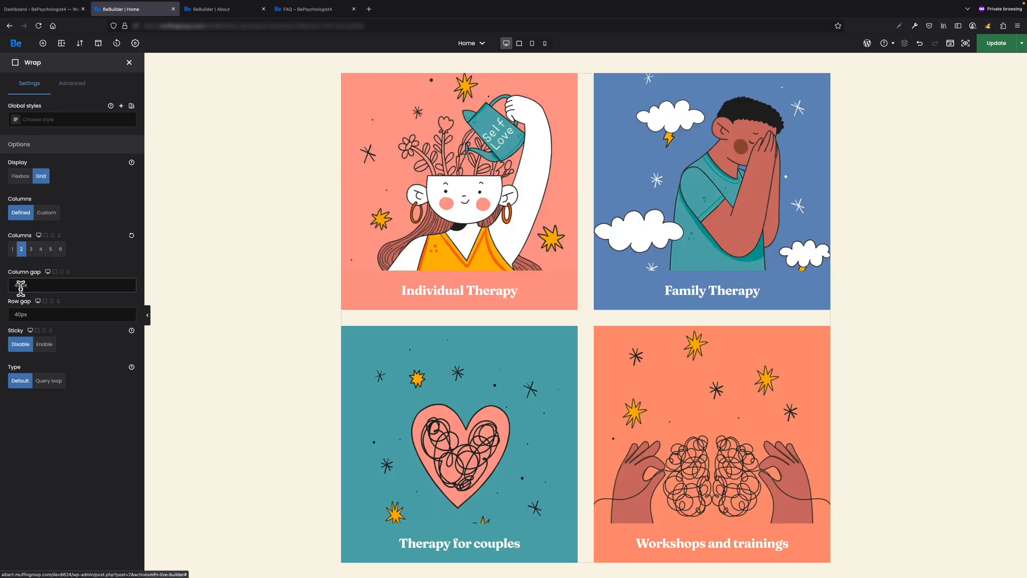
pyautogui.click(48, 314)
pyautogui.write('60px')
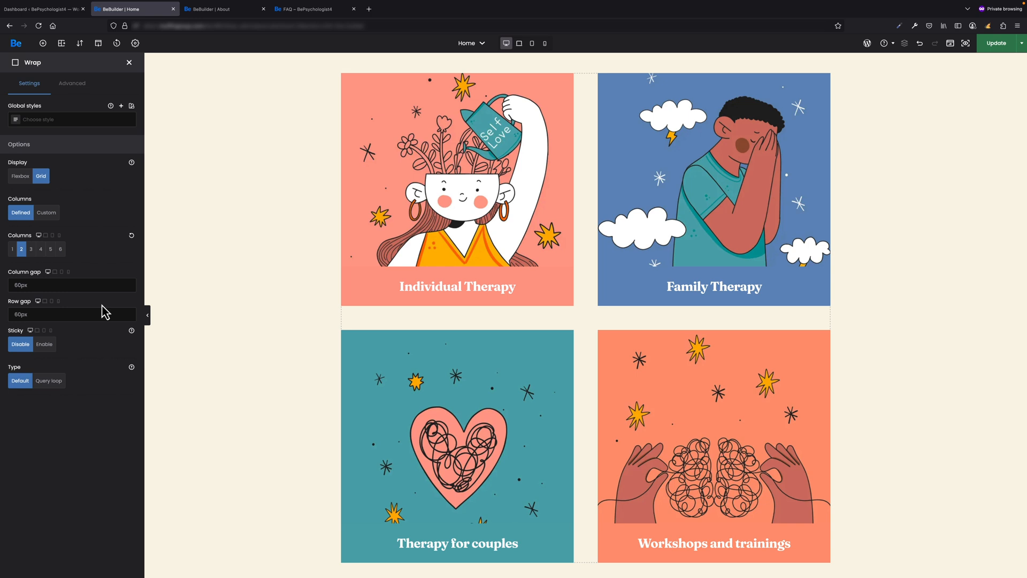
# Set the therapy grid to 1 column on mobile, then return to the desktop preview
pyautogui.click(59, 236)
pyautogui.click(13, 249)
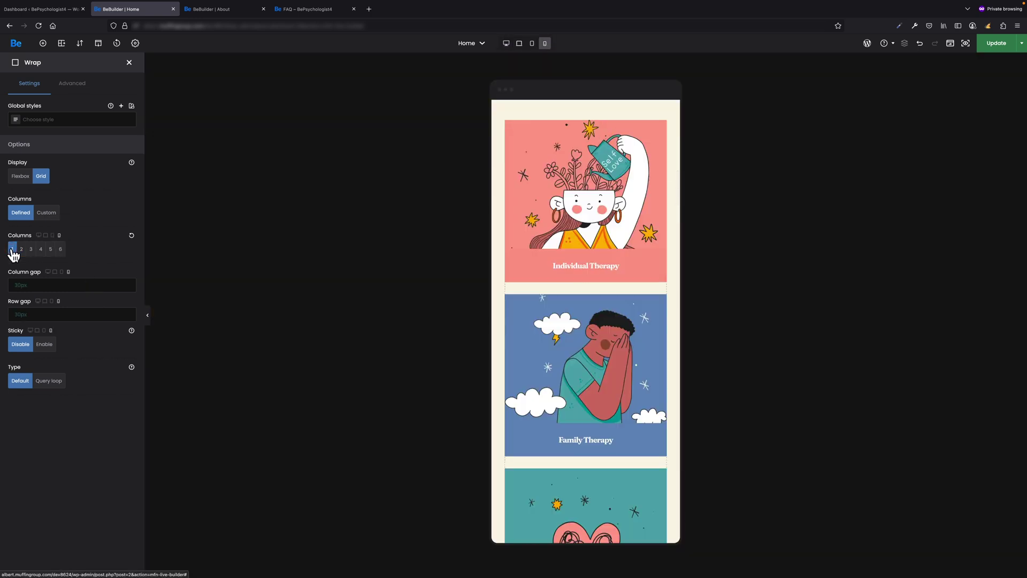
pyautogui.click(38, 235)
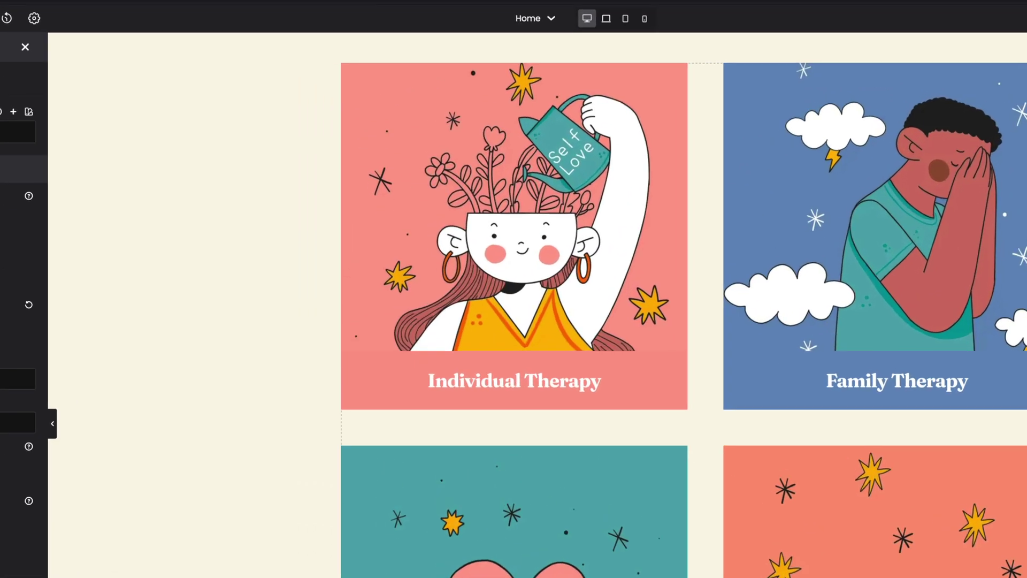
pyautogui.click(409, 178)
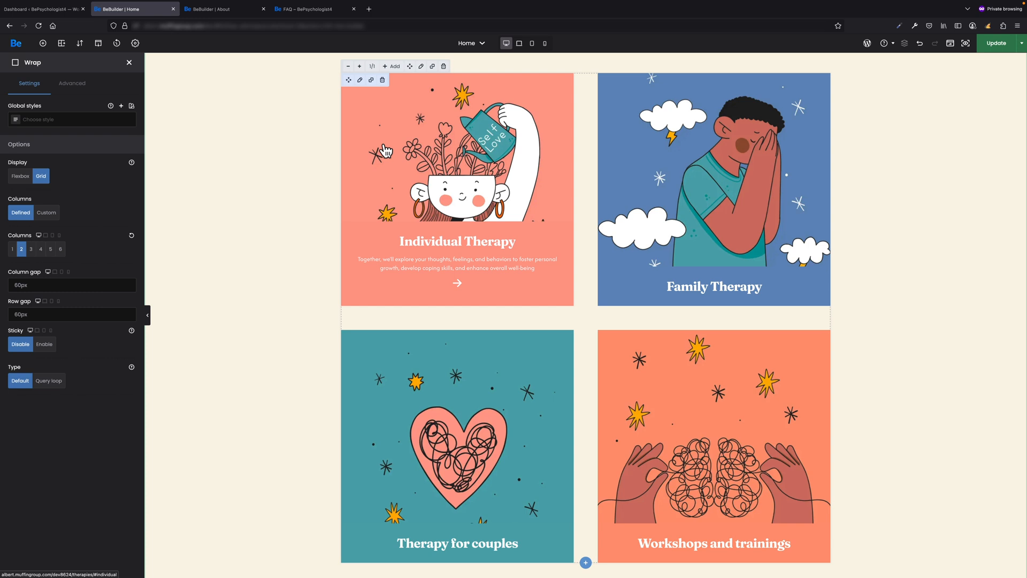
# Switch from Home to the FAQ page via Edit another page
pyautogui.click(470, 42)
pyautogui.click(465, 78)
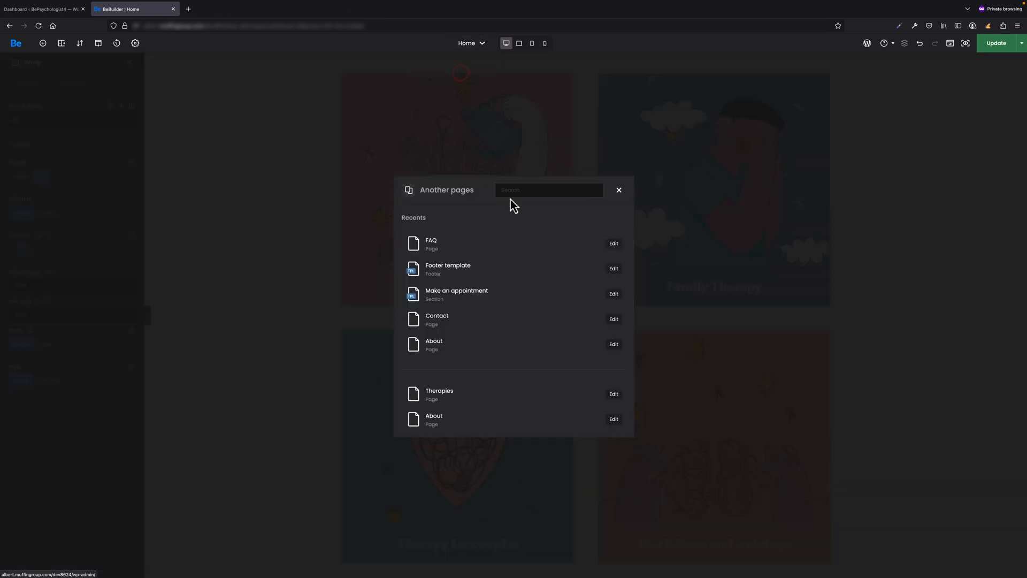
pyautogui.click(610, 242)
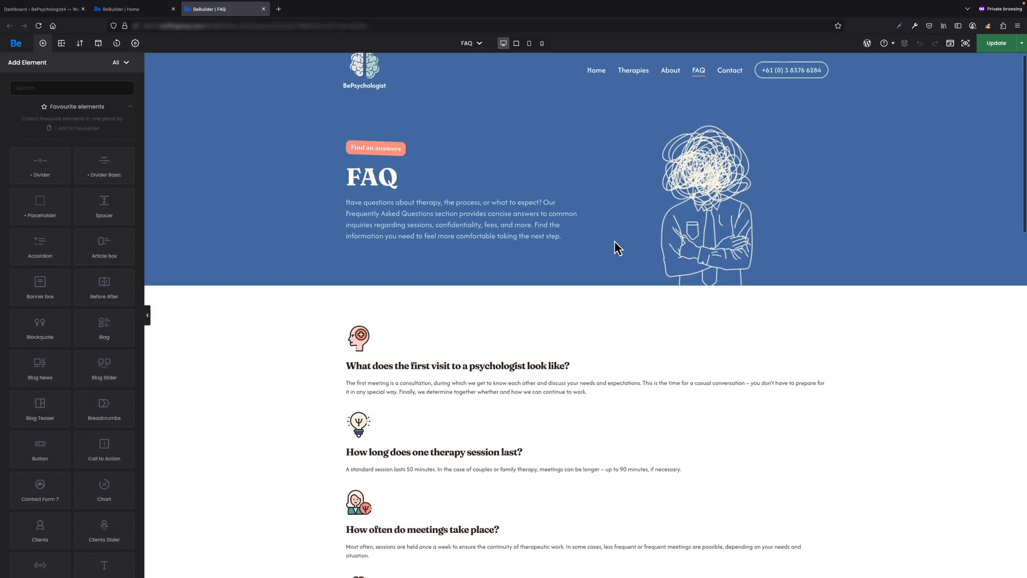
pyautogui.scroll(-1, 615, 241)
pyautogui.scroll(-1, 613, 239)
pyautogui.moveTo(586, 402)
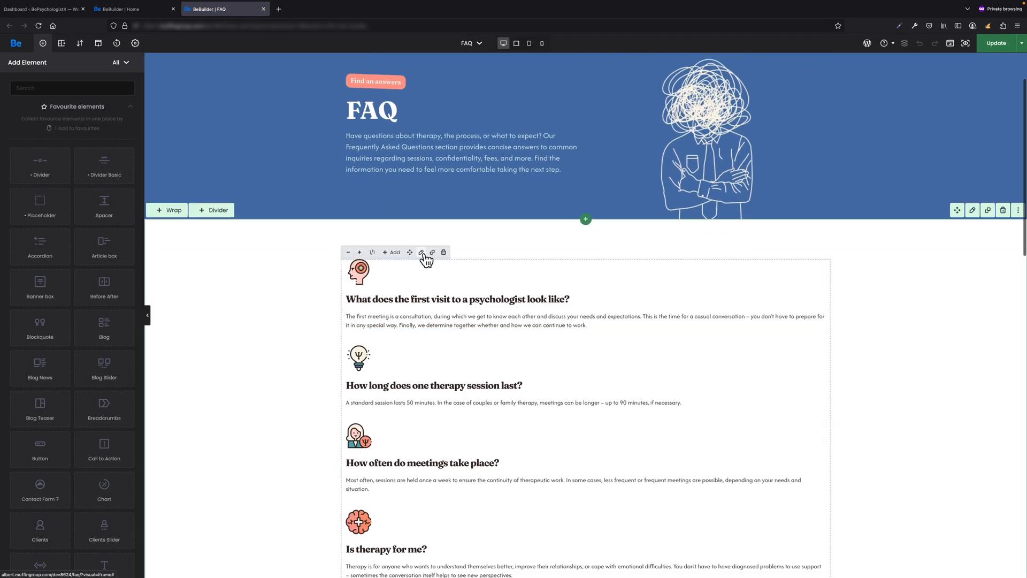
# Open the FAQ questions wrap's settings and restore its width to 1/1
pyautogui.click(424, 255)
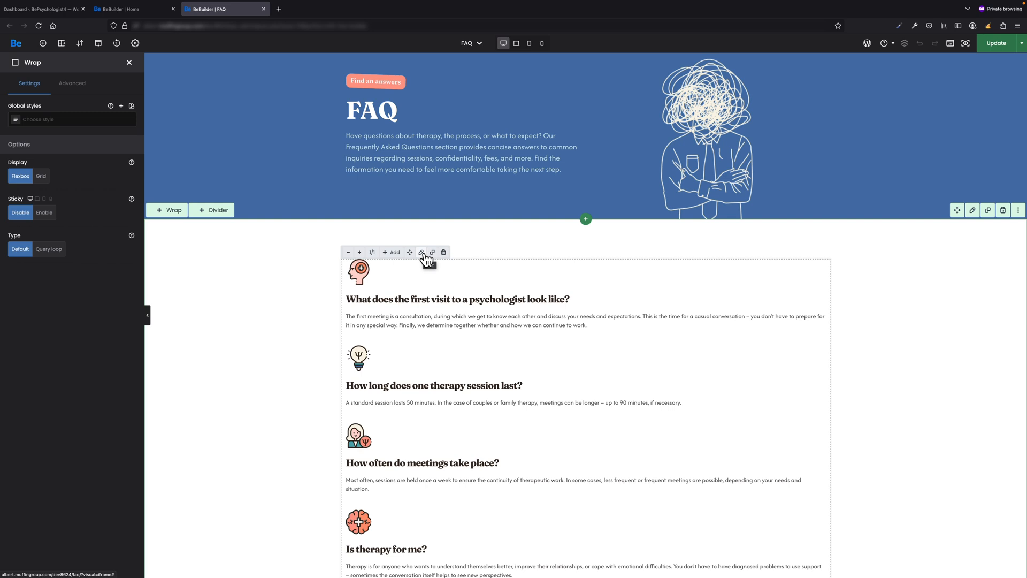
pyautogui.moveTo(359, 273)
pyautogui.click(356, 267)
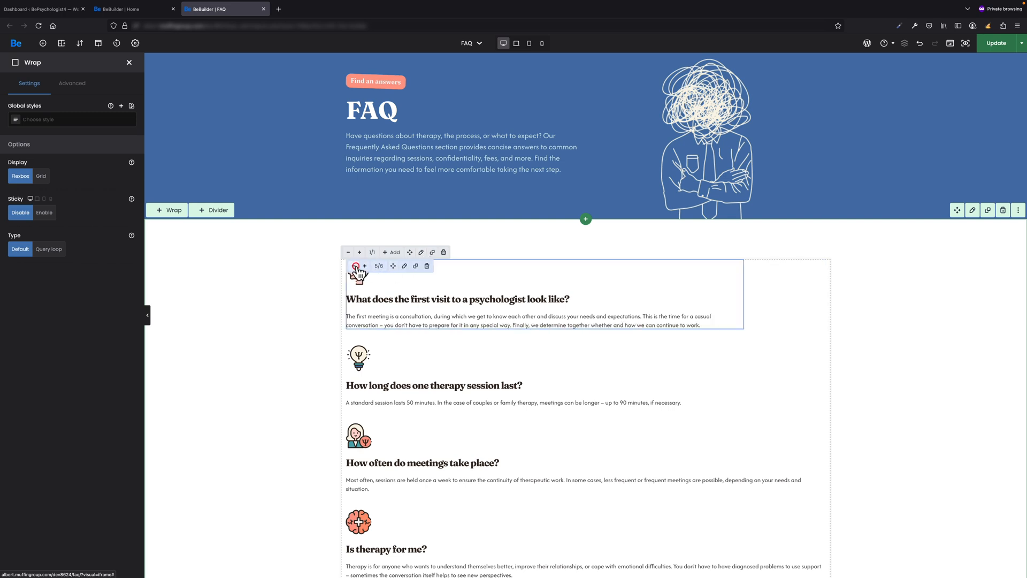
pyautogui.click(365, 267)
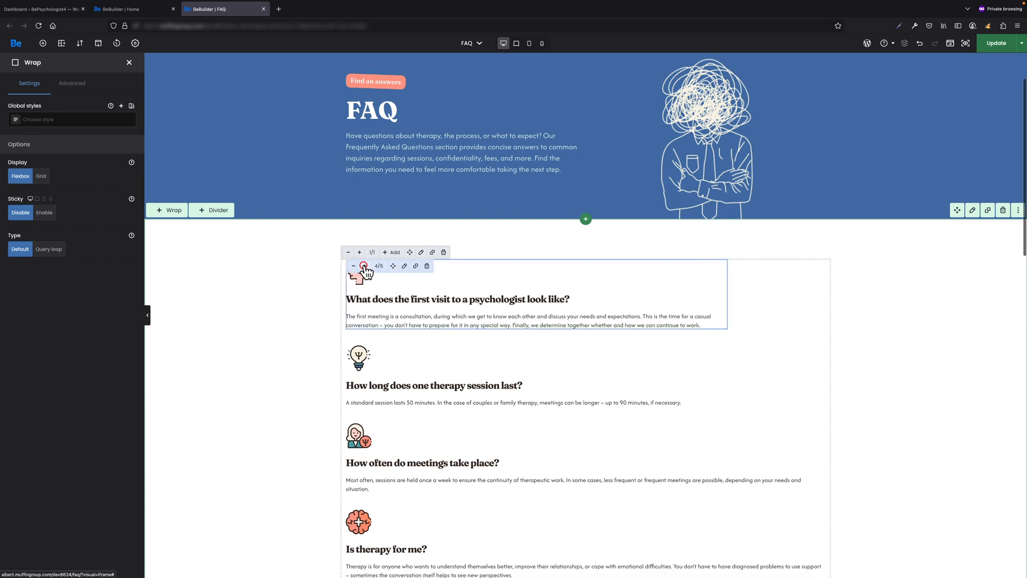
pyautogui.click(365, 266)
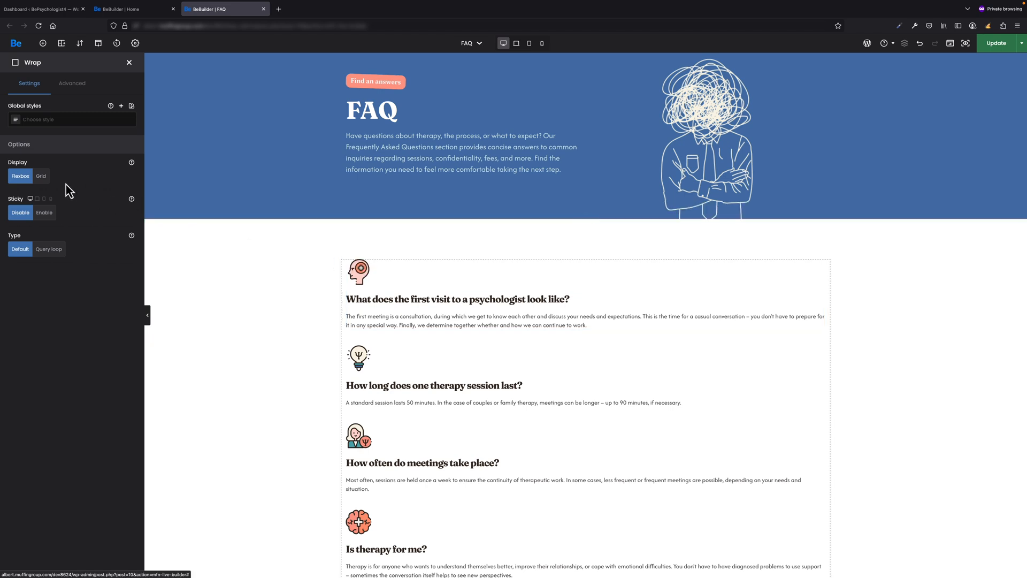
# Set the FAQ wrap to Grid with 3 columns and 80px gaps, then choose Edit another page
pyautogui.click(40, 175)
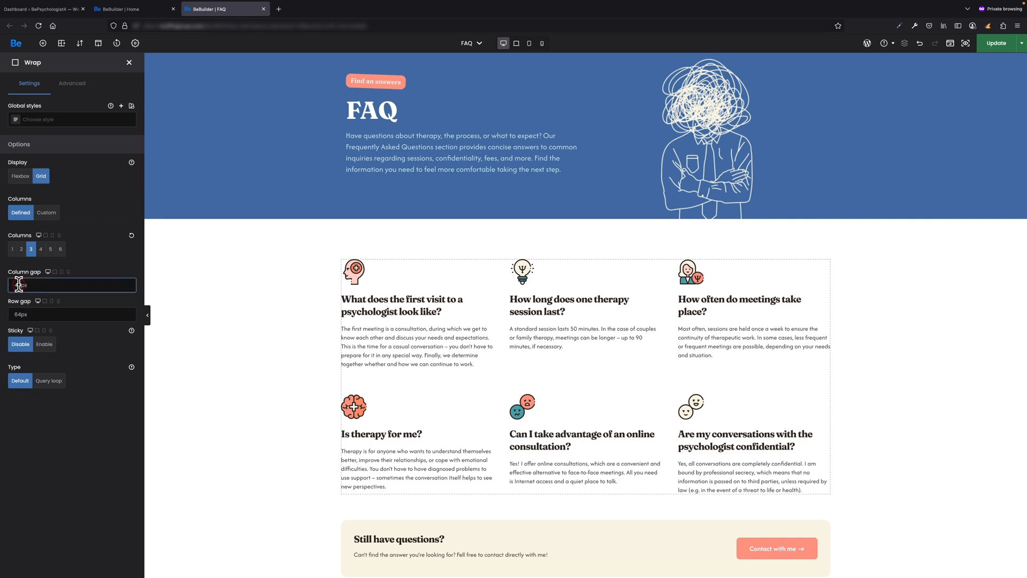
pyautogui.write('60')
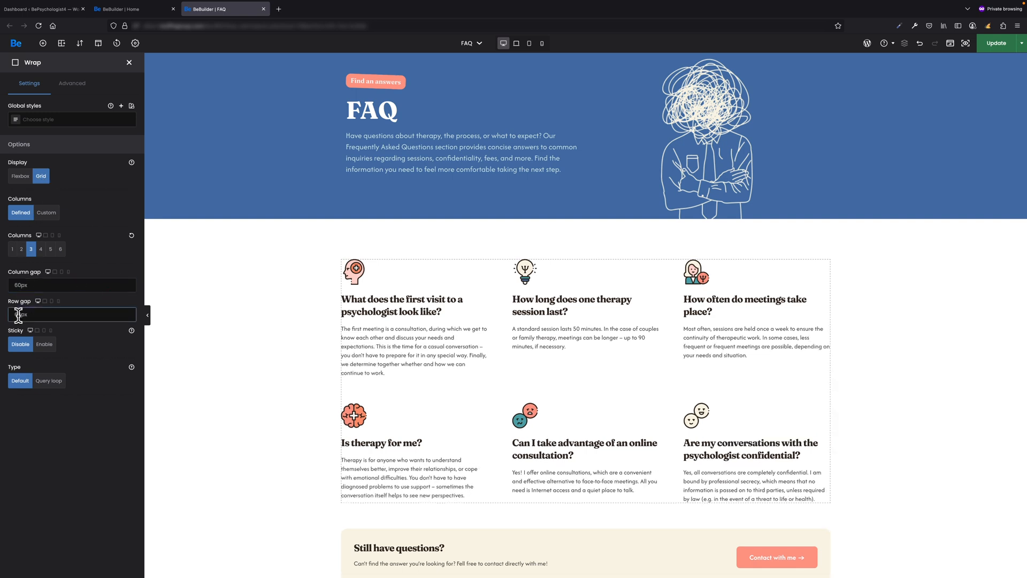
pyautogui.write('4')
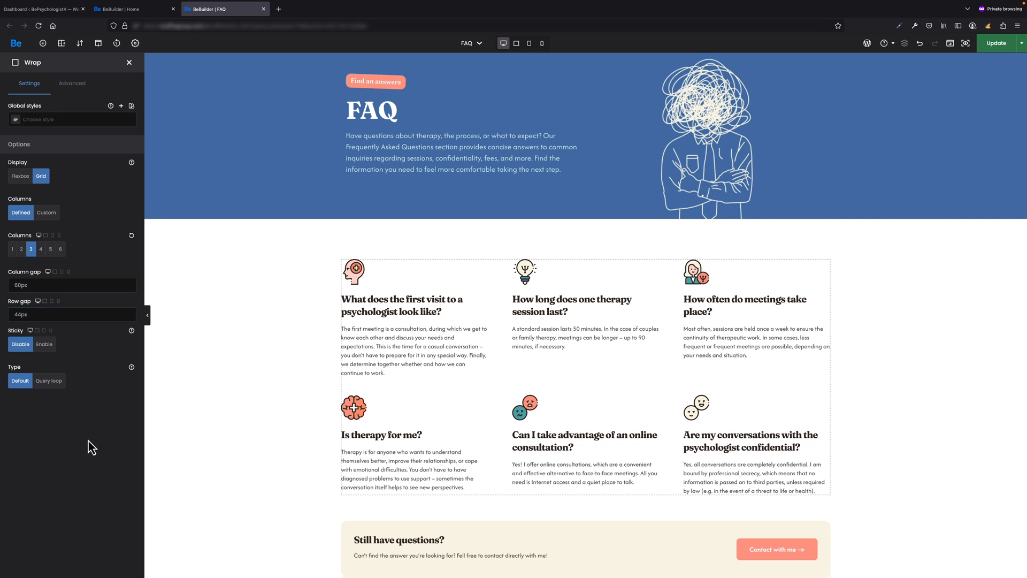
pyautogui.click(471, 42)
pyautogui.click(452, 76)
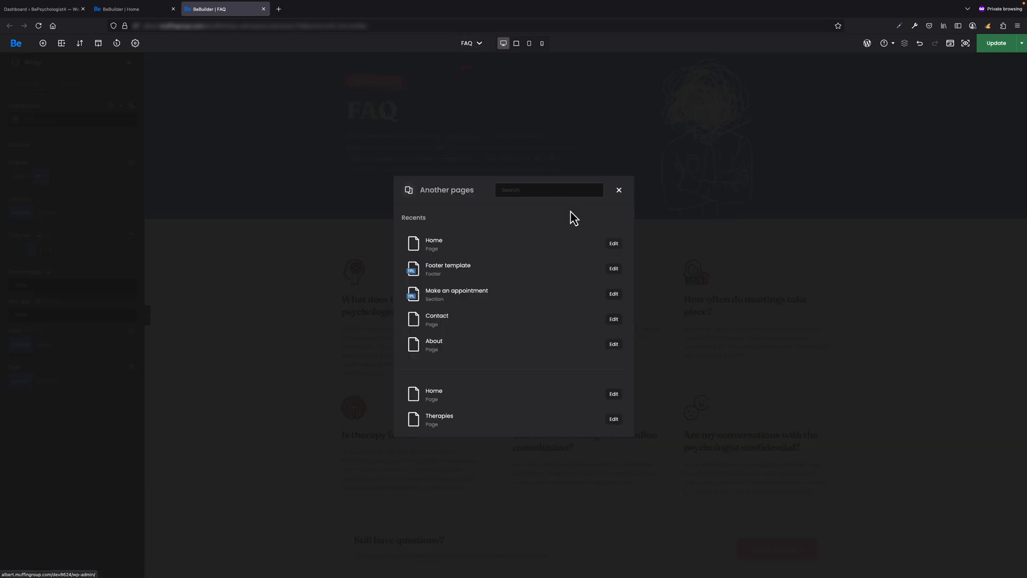
# Reopen the Home page and open the heading-and-heart-cards wrap using the 40% 1fr 1fr grid
pyautogui.click(614, 242)
pyautogui.scroll(-5, 618, 248)
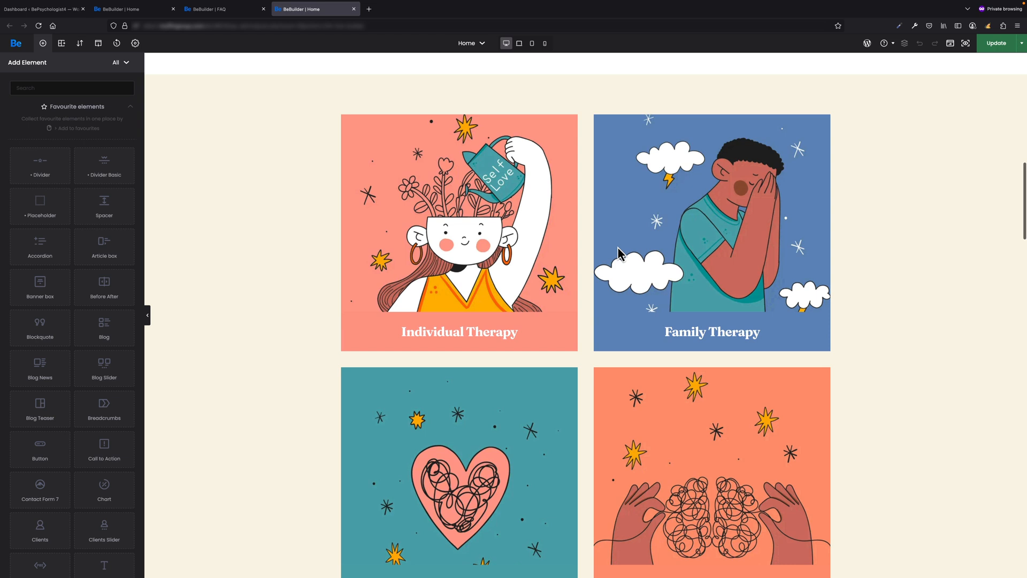
pyautogui.scroll(-5, 618, 249)
pyautogui.scroll(-5, 618, 248)
pyautogui.scroll(1, 618, 253)
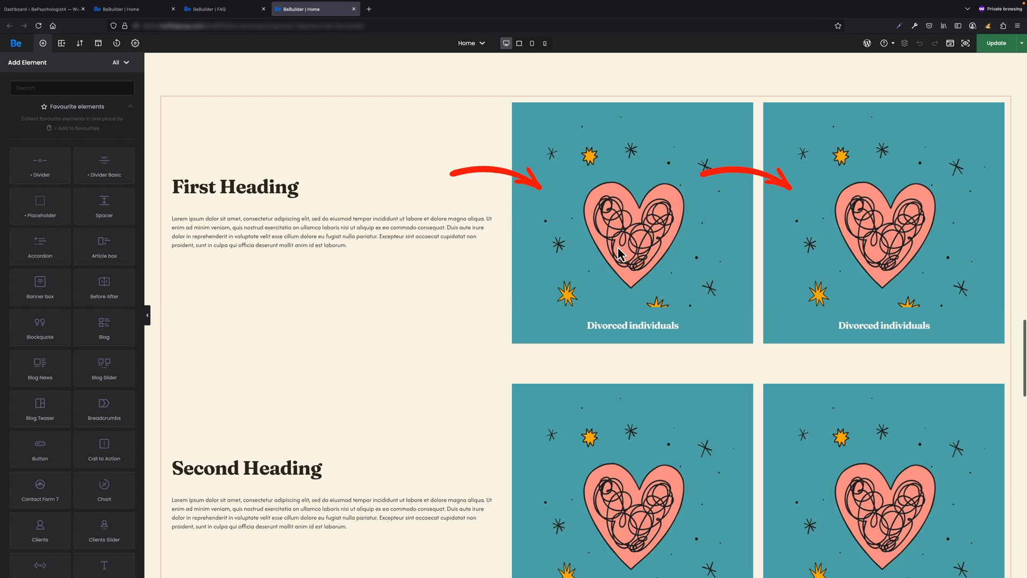
pyautogui.moveTo(292, 154)
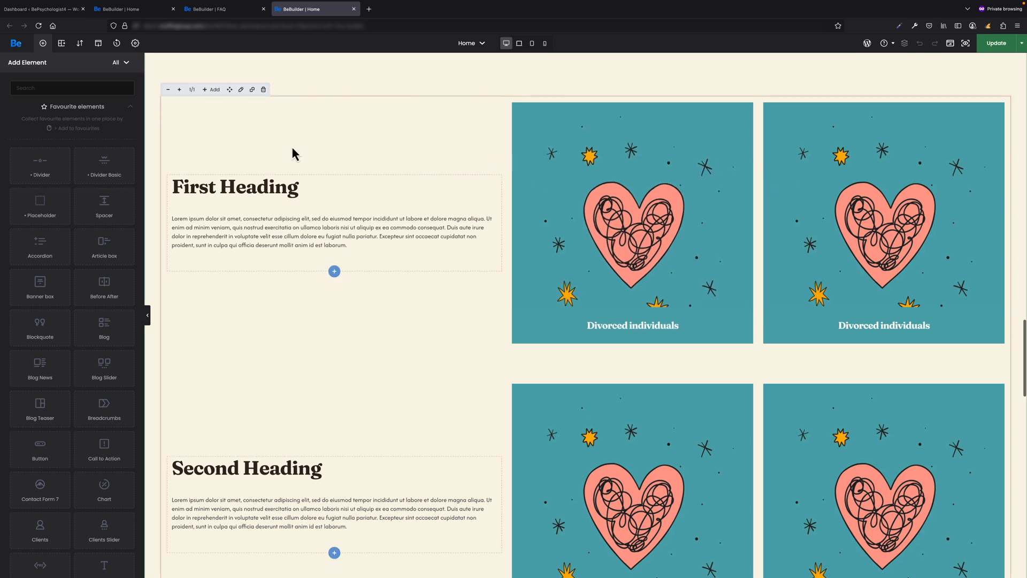
pyautogui.click(241, 90)
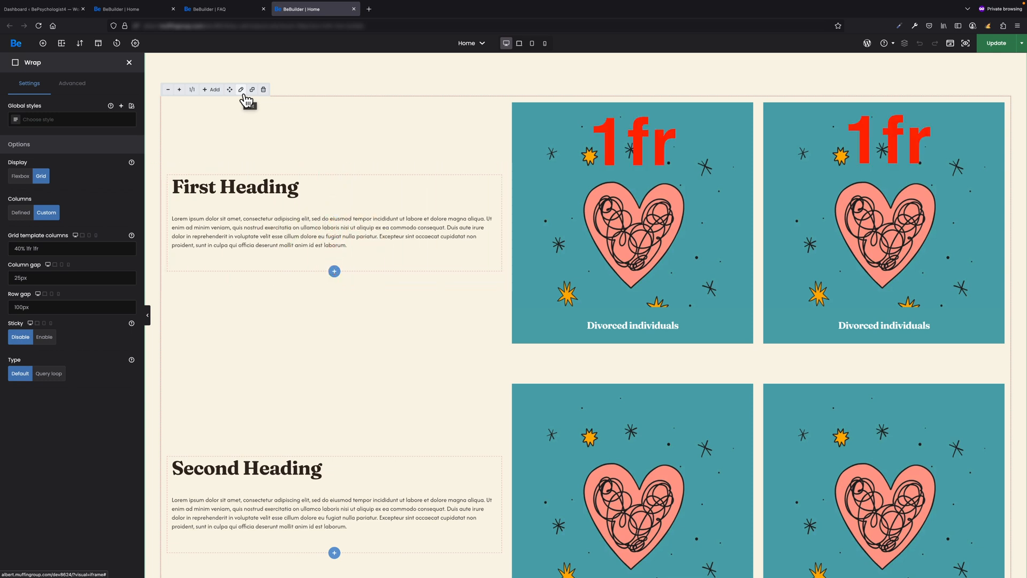
pyautogui.click(26, 247)
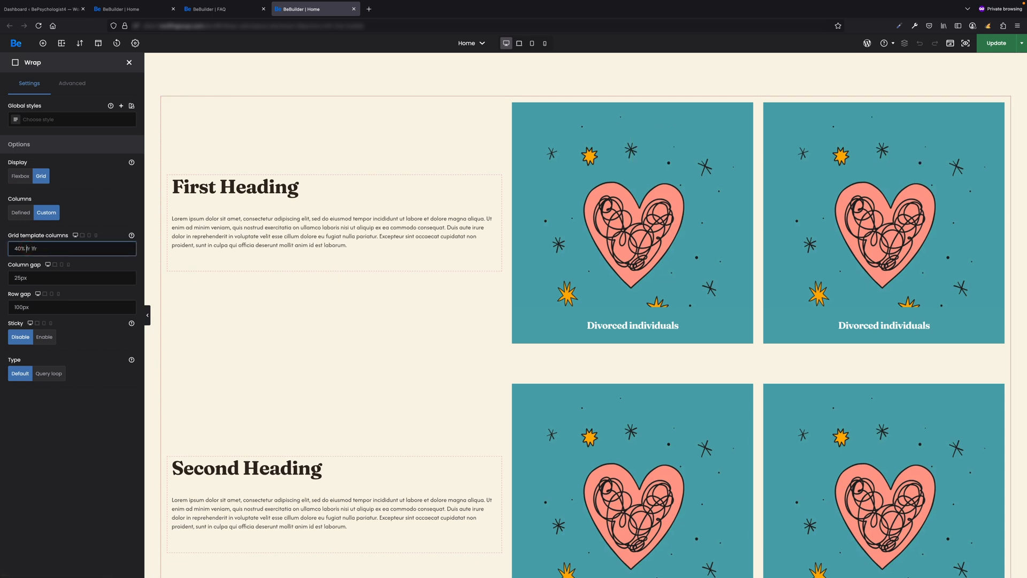
pyautogui.write('2')
pyautogui.click(97, 221)
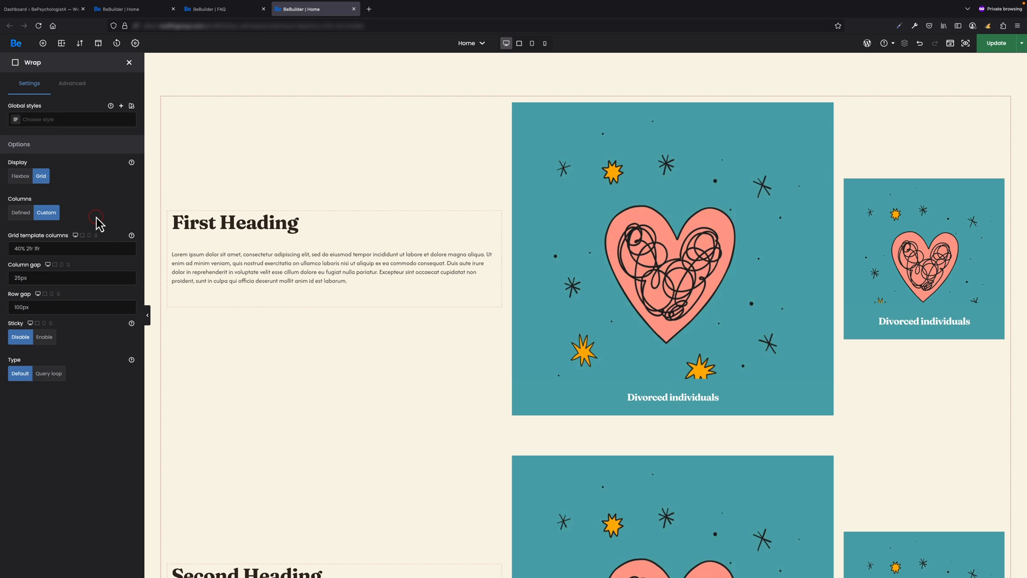
pyautogui.click(27, 247)
pyautogui.write('1')
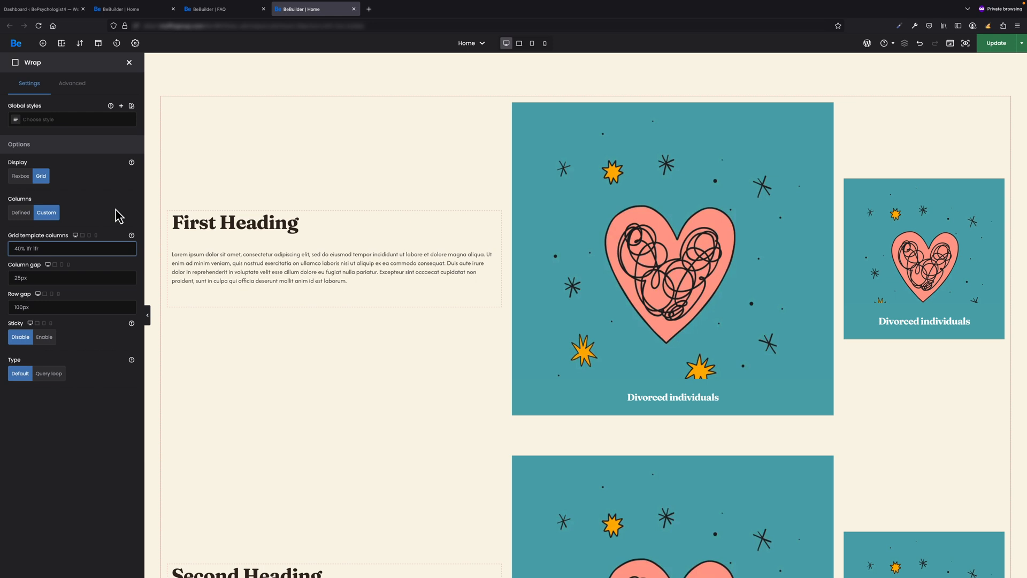
pyautogui.click(118, 215)
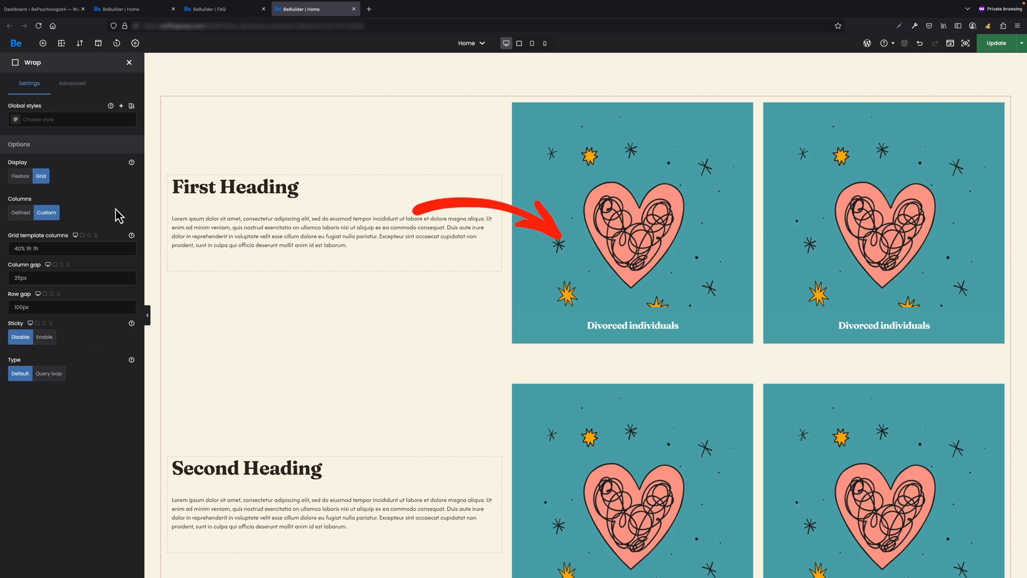
# In Advanced > Positioning, set Elements vertical align to Top, then to Stretch columns
pyautogui.click(73, 84)
pyautogui.click(77, 286)
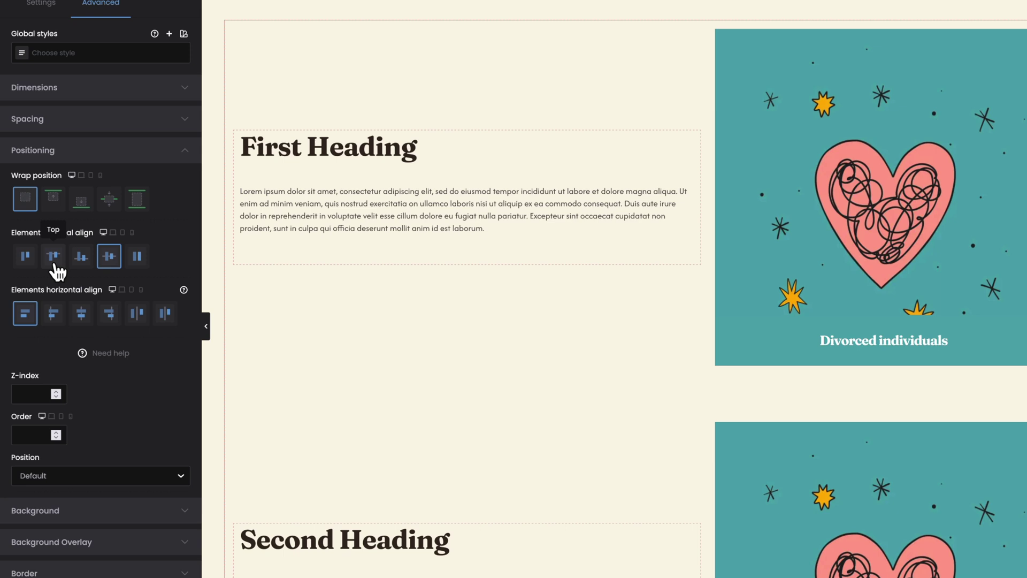
pyautogui.click(54, 257)
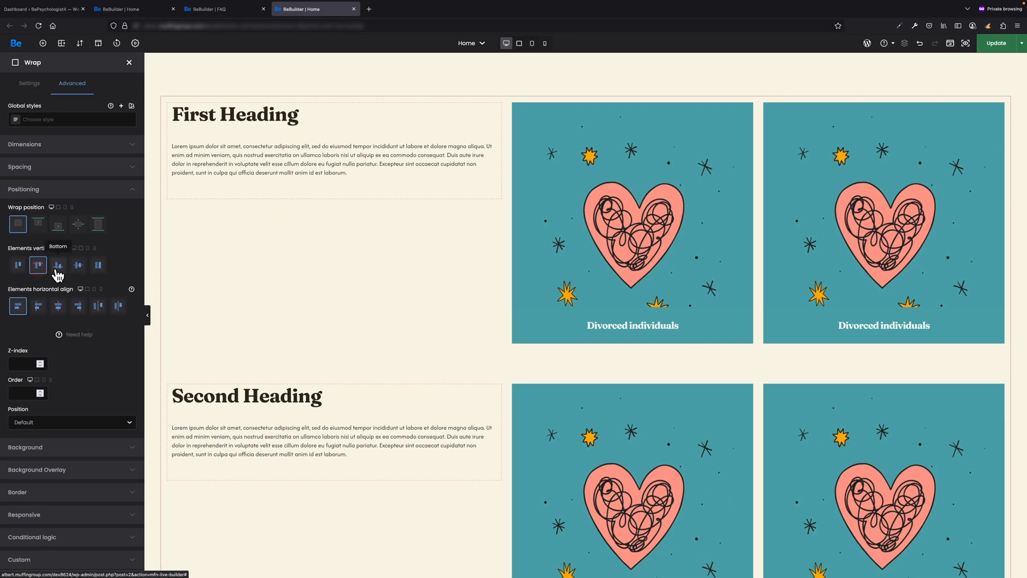
pyautogui.click(100, 266)
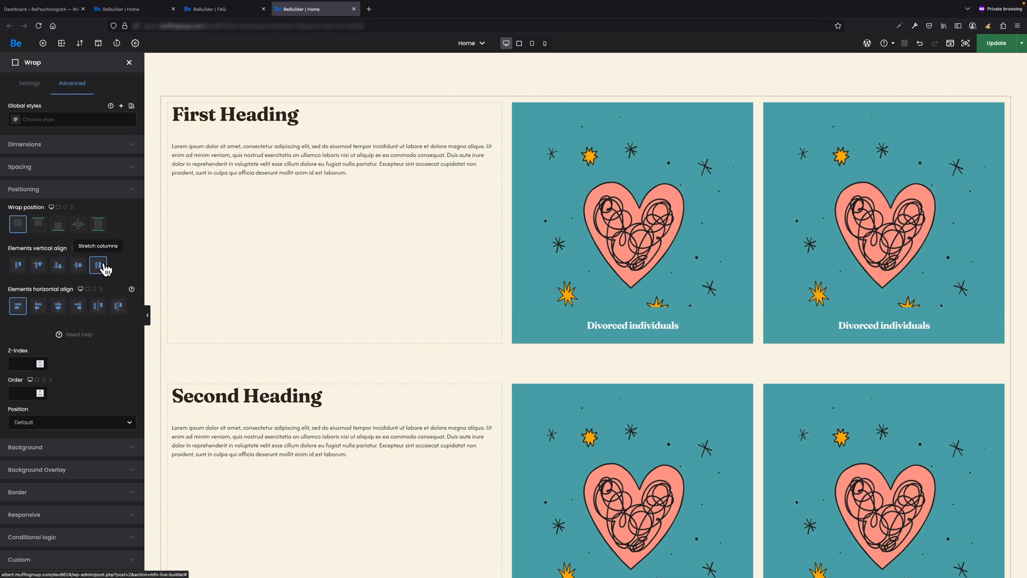
pyautogui.scroll(-8, 460, 358)
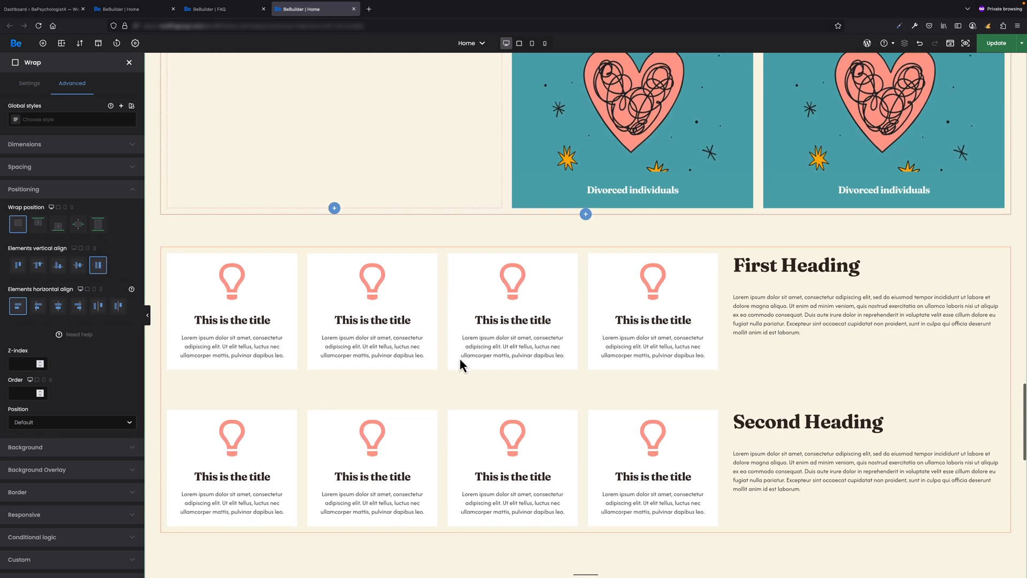
pyautogui.moveTo(512, 395)
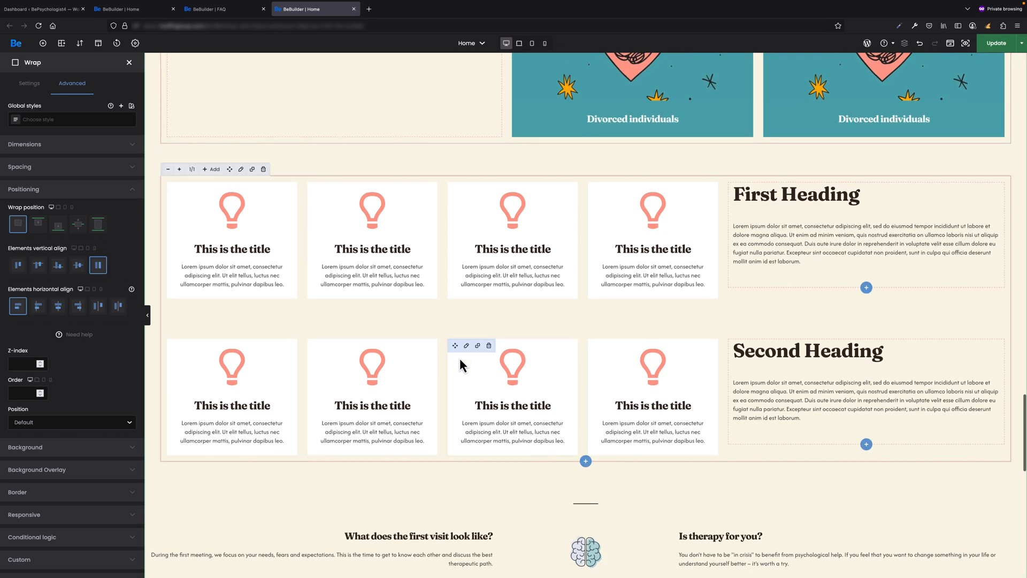
# Open the icon-box wrap's settings showing its repeat(4, 1fr) 33% grid with 25px/100px gaps
pyautogui.click(240, 169)
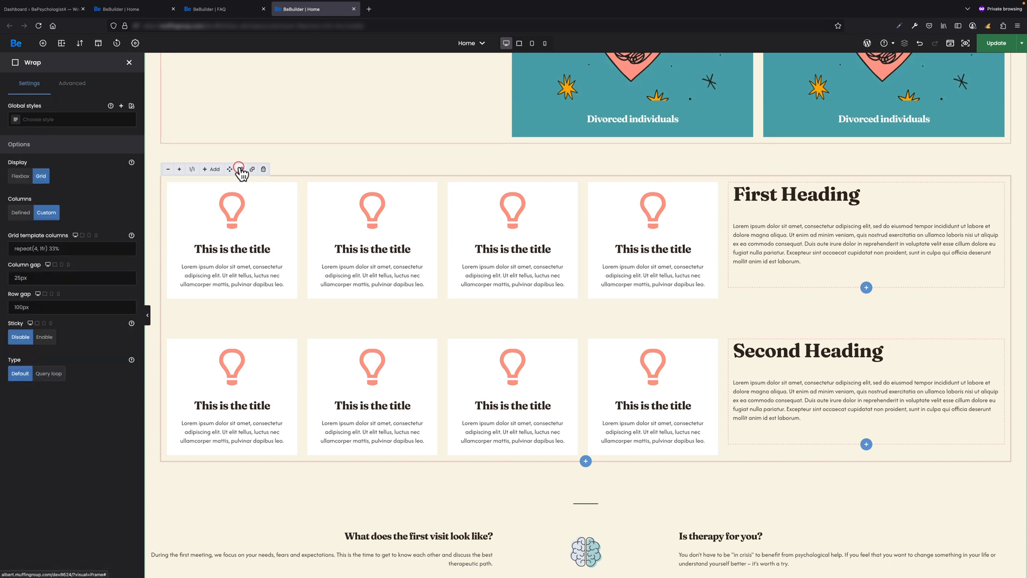